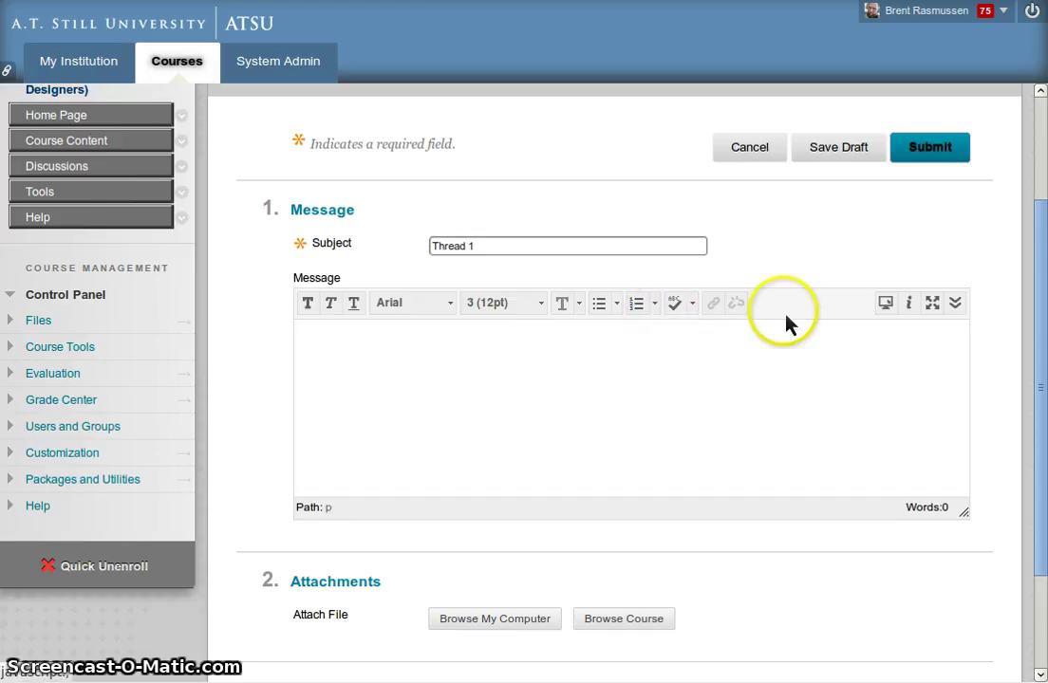
Step: Expand the Thread 1 message editor toolbar to show all three rows of formatting tools
{"action": "left_click", "coordinate": [954, 304]}
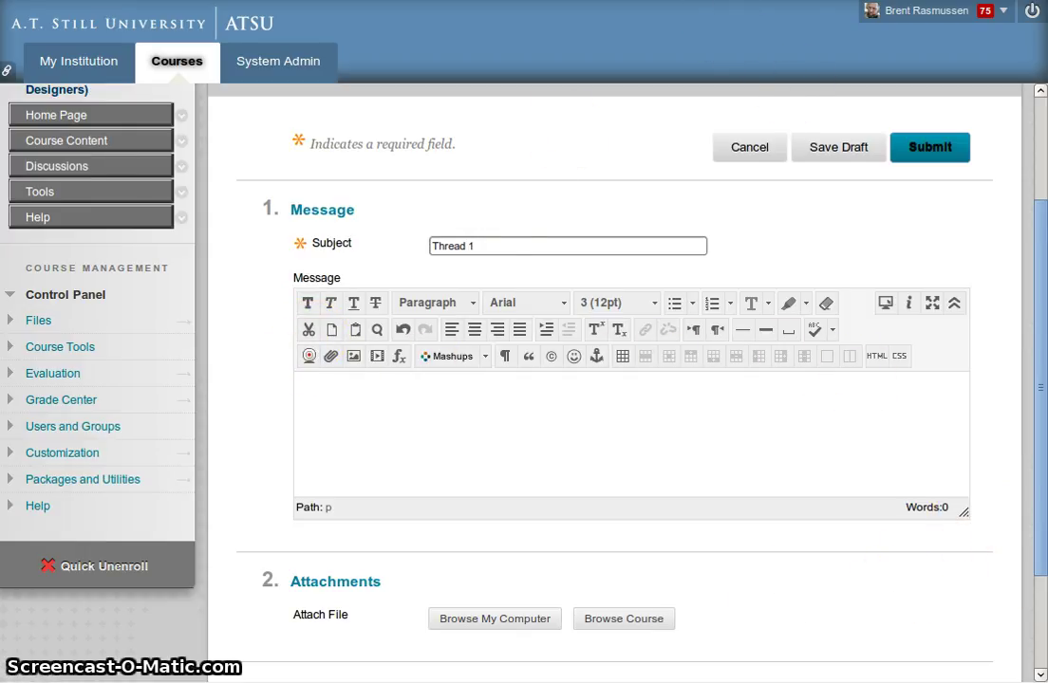
Step: Copy the entire lorem ipsum paragraph from EditPad Lite
{"action": "key", "text": "alt+Tab"}
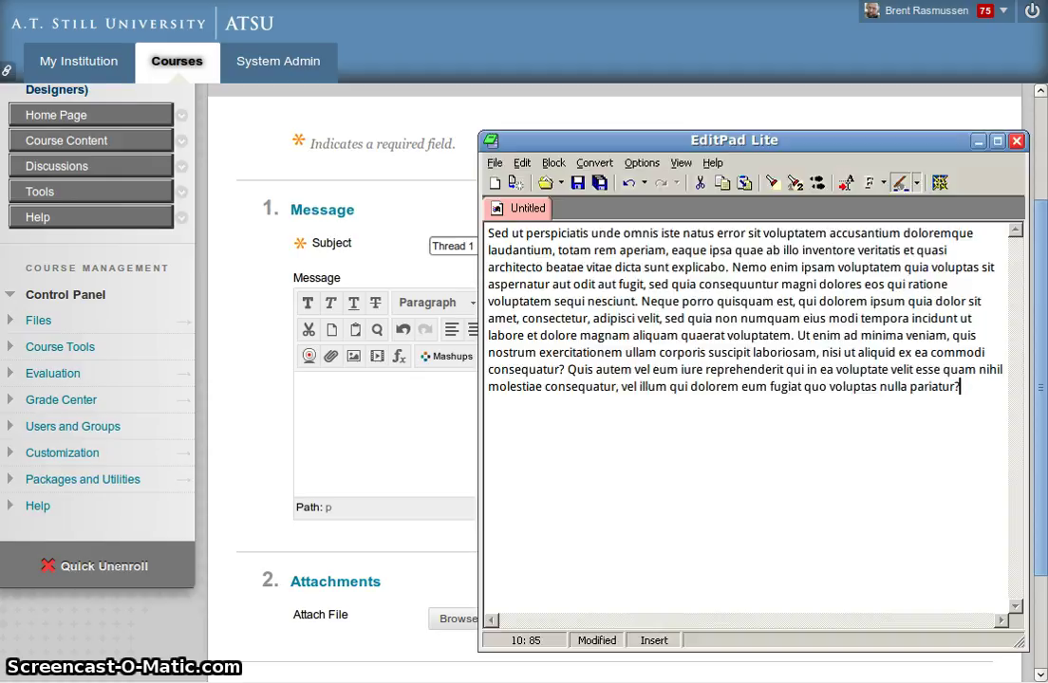
{"action": "left_click_drag", "start_coordinate": [871, 159], "coordinate": [874, 157]}
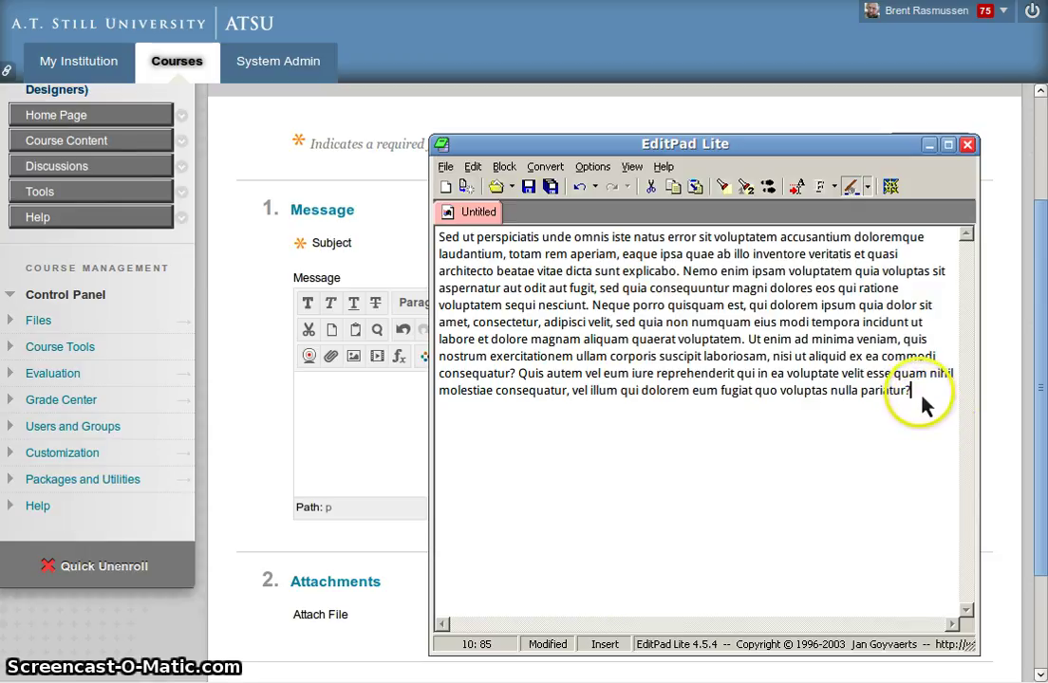
{"action": "left_click_drag", "start_coordinate": [913, 392], "coordinate": [439, 237]}
{"action": "right_click", "coordinate": [503, 256]}
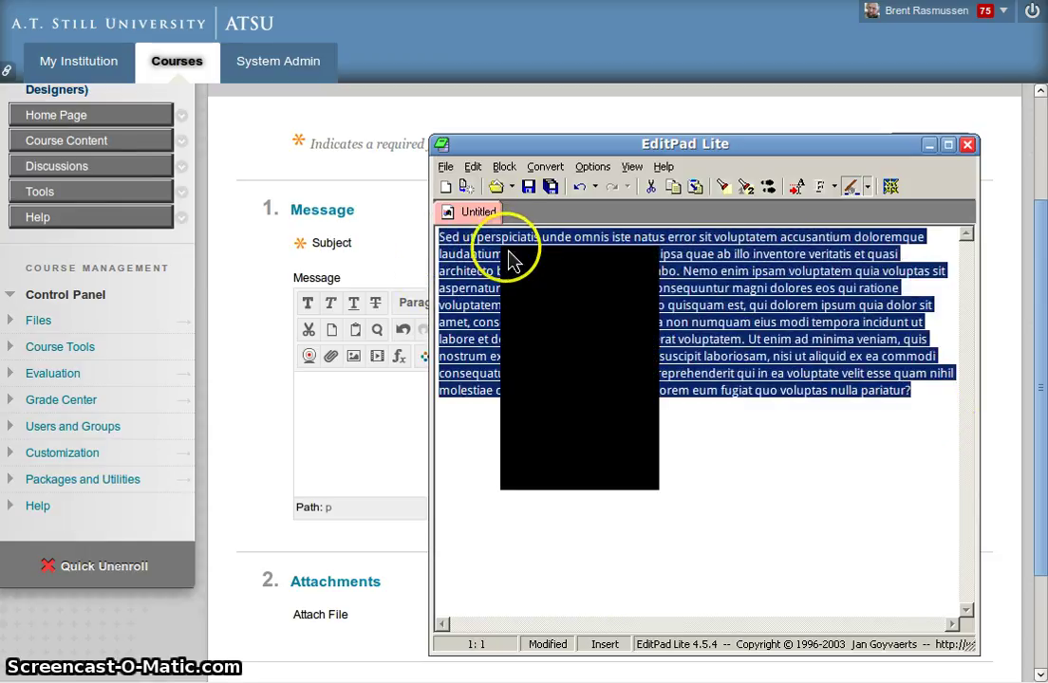
{"action": "left_click", "coordinate": [534, 329]}
Step: Paste the lorem ipsum paragraph into the Thread 1 message and enlarge the message box to fit it
{"action": "left_click", "coordinate": [498, 120]}
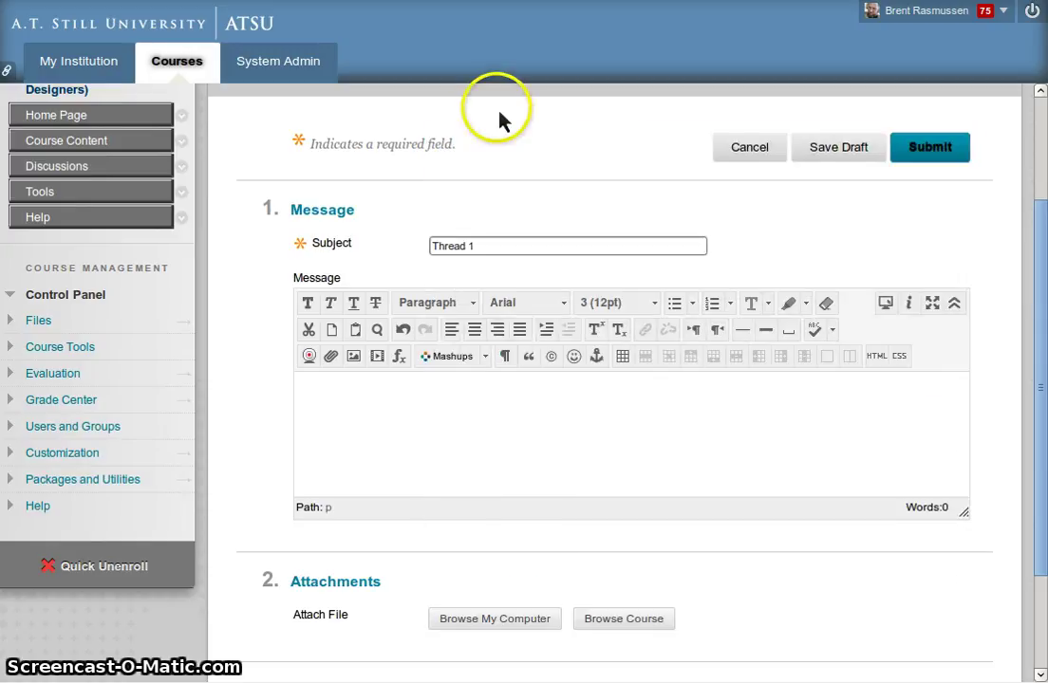
{"action": "left_click", "coordinate": [574, 423]}
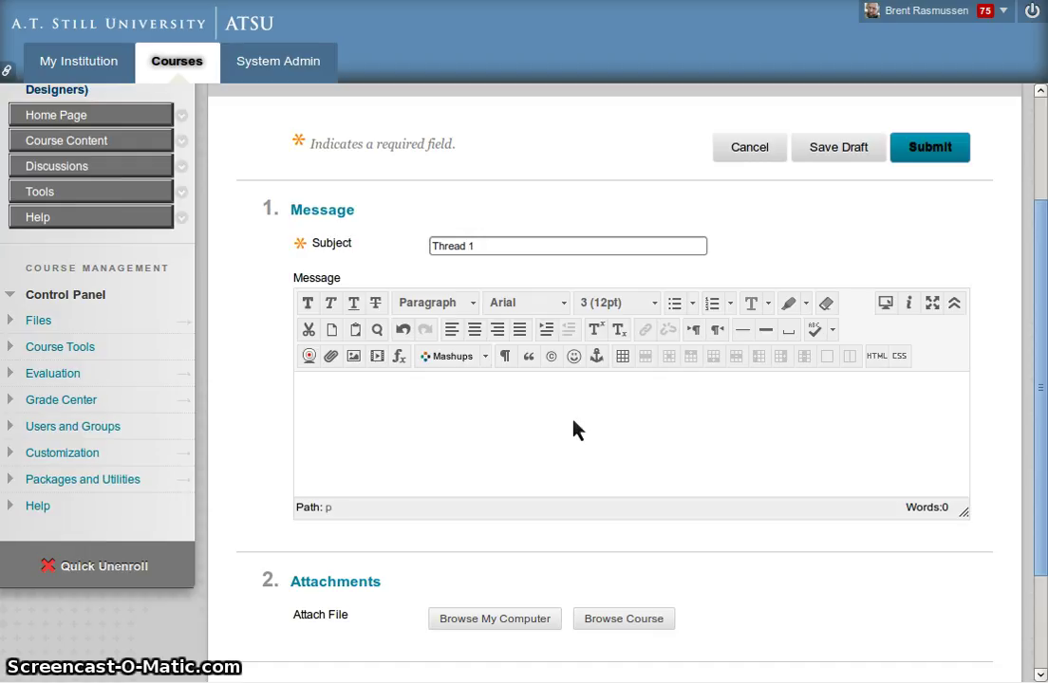
{"action": "key", "text": "ctrl+v"}
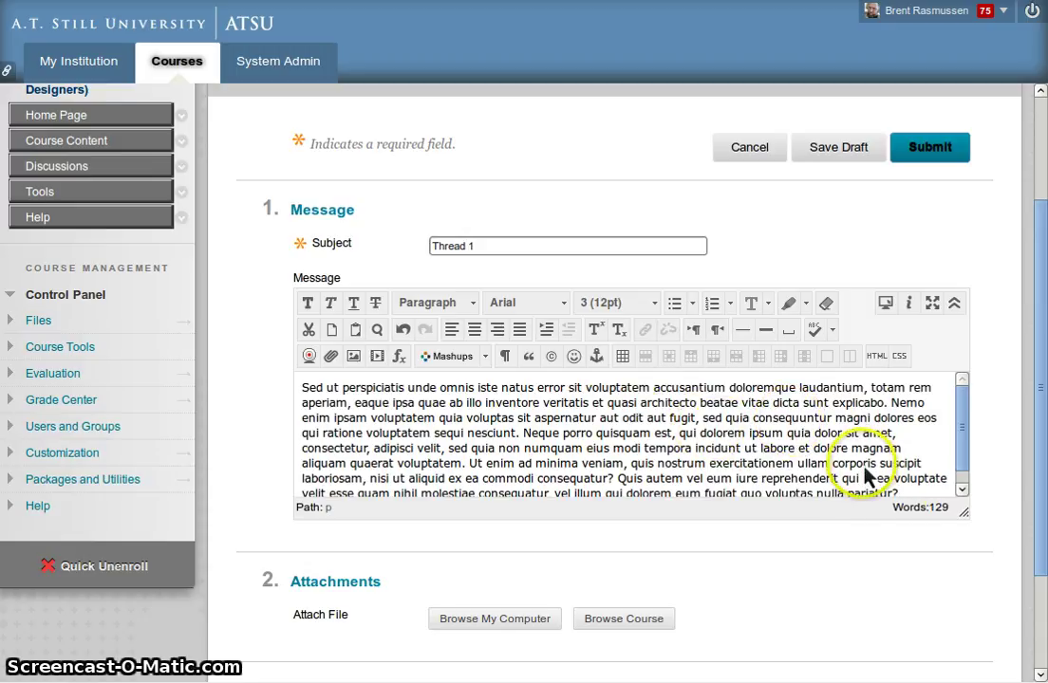
{"action": "left_click_drag", "start_coordinate": [974, 530], "coordinate": [979, 573]}
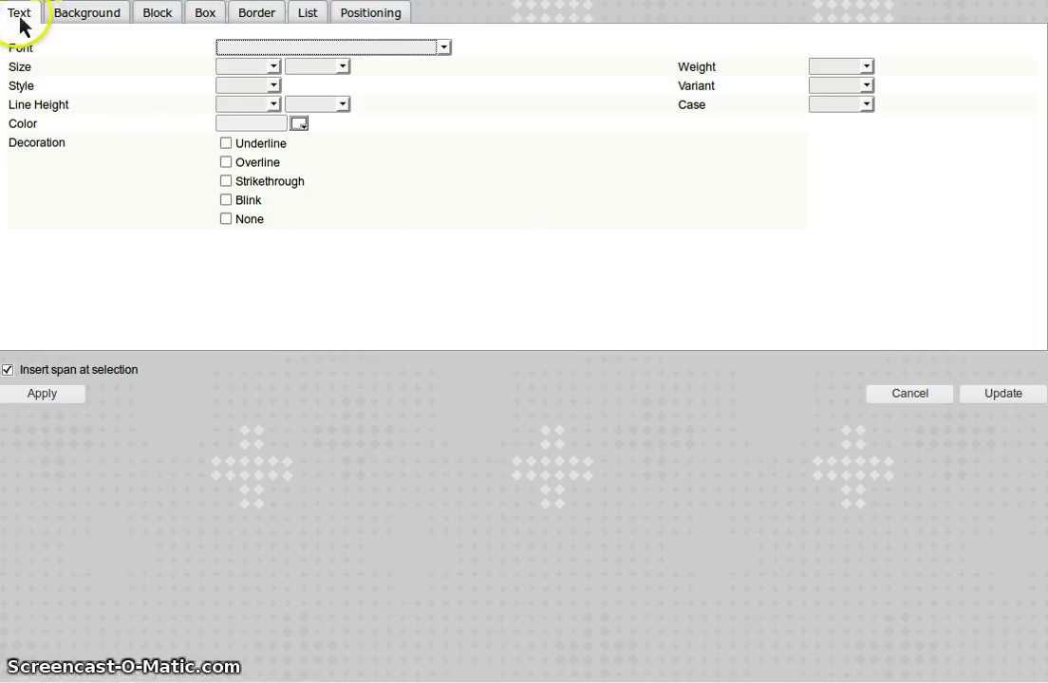
Step: Set the message's CSS line height to 2 ems and update the style
{"action": "left_click_drag", "start_coordinate": [15, 106], "coordinate": [217, 136]}
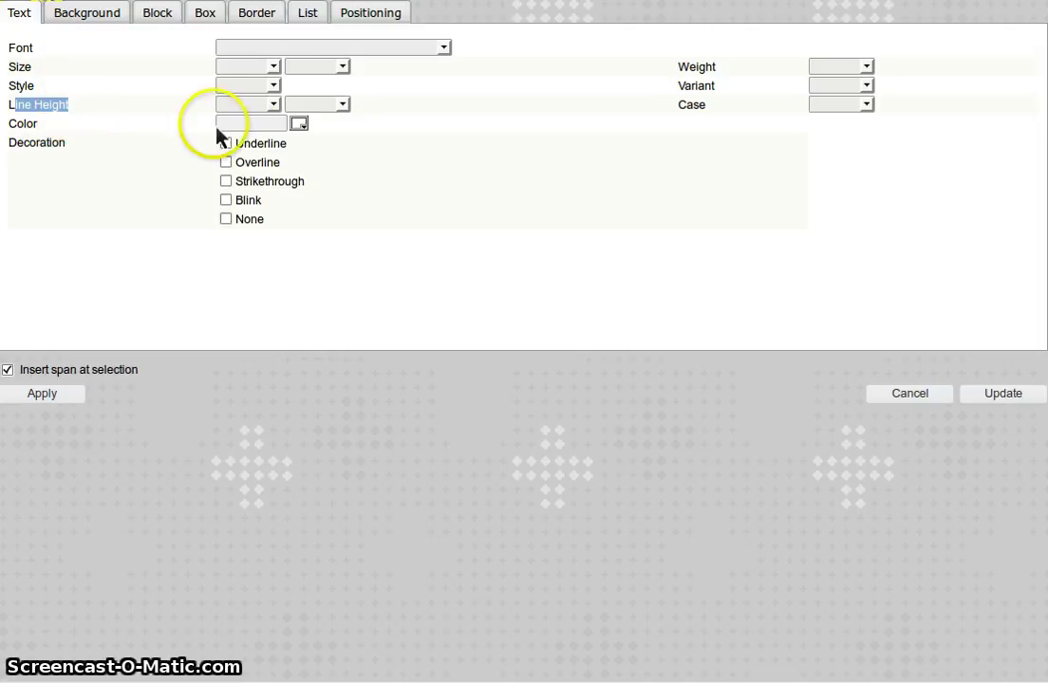
{"action": "left_click", "coordinate": [273, 105]}
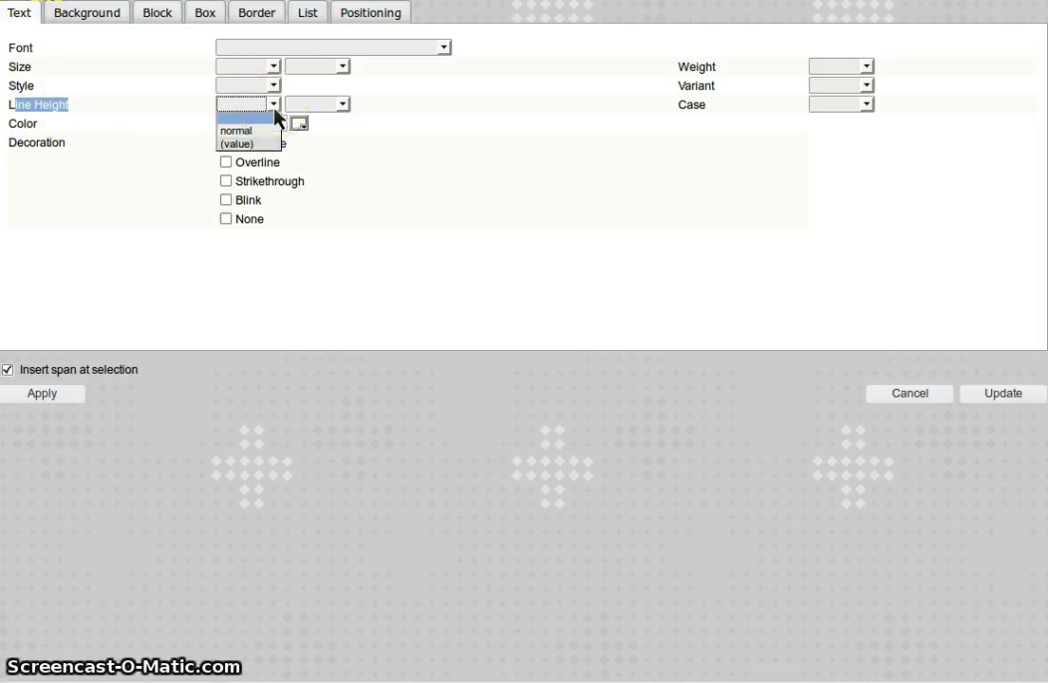
{"action": "left_click", "coordinate": [249, 144]}
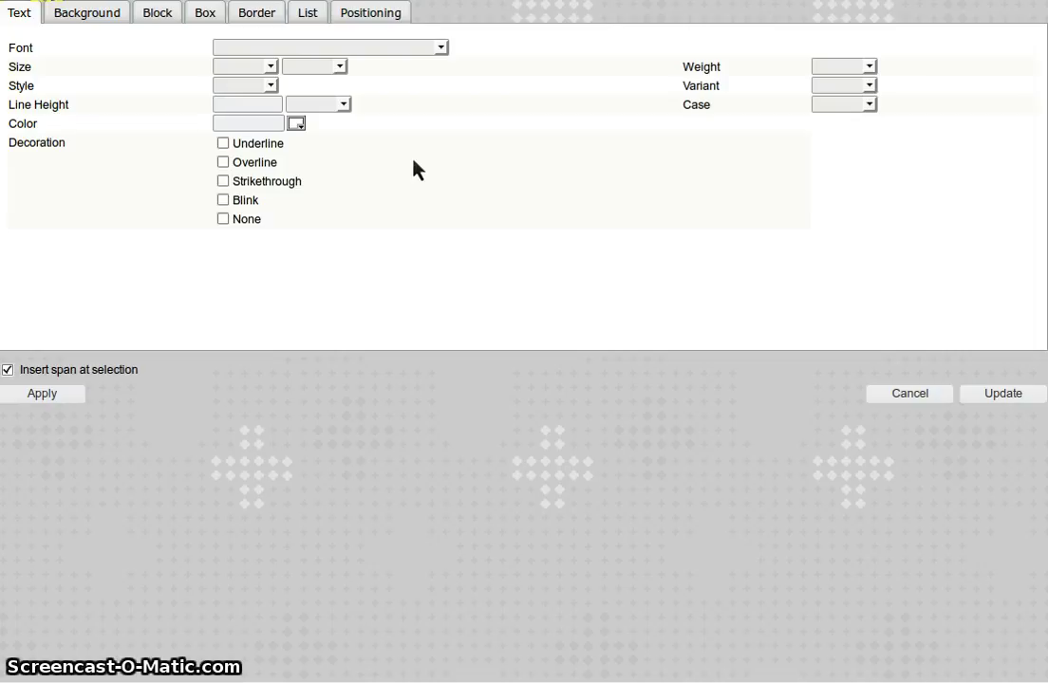
{"action": "left_click", "coordinate": [377, 167]}
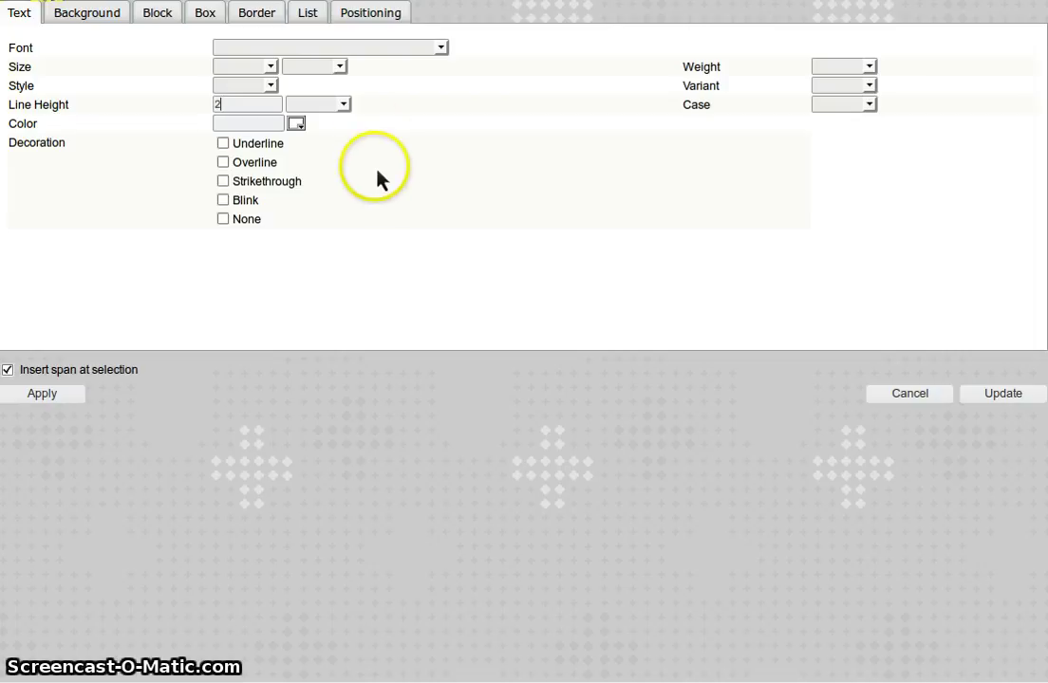
{"action": "left_click", "coordinate": [345, 106]}
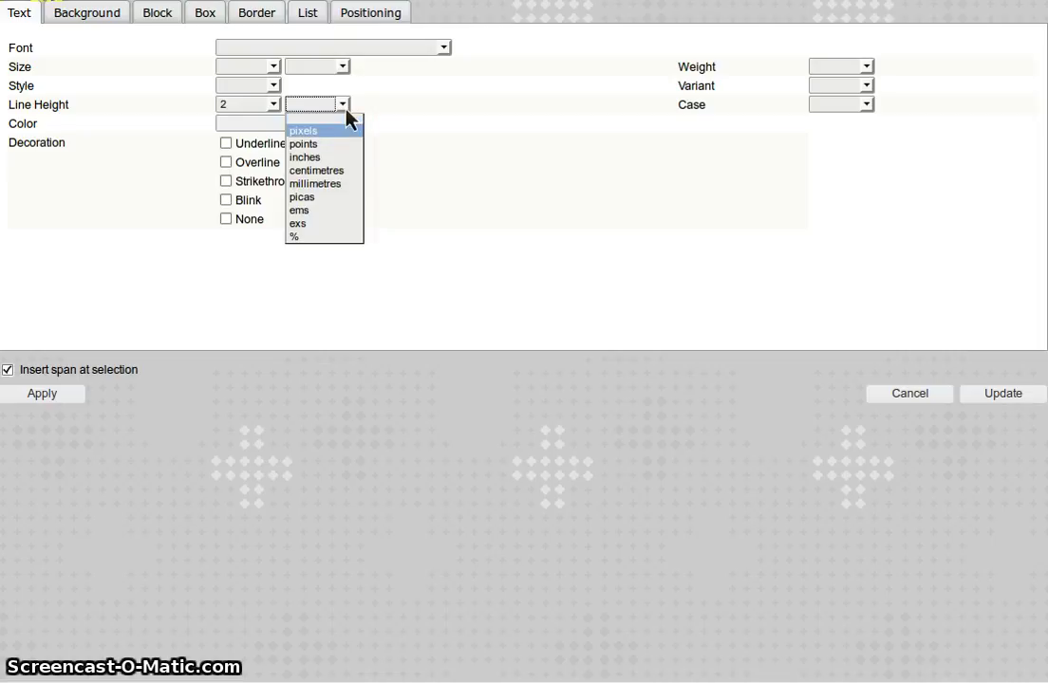
{"action": "left_click", "coordinate": [317, 213]}
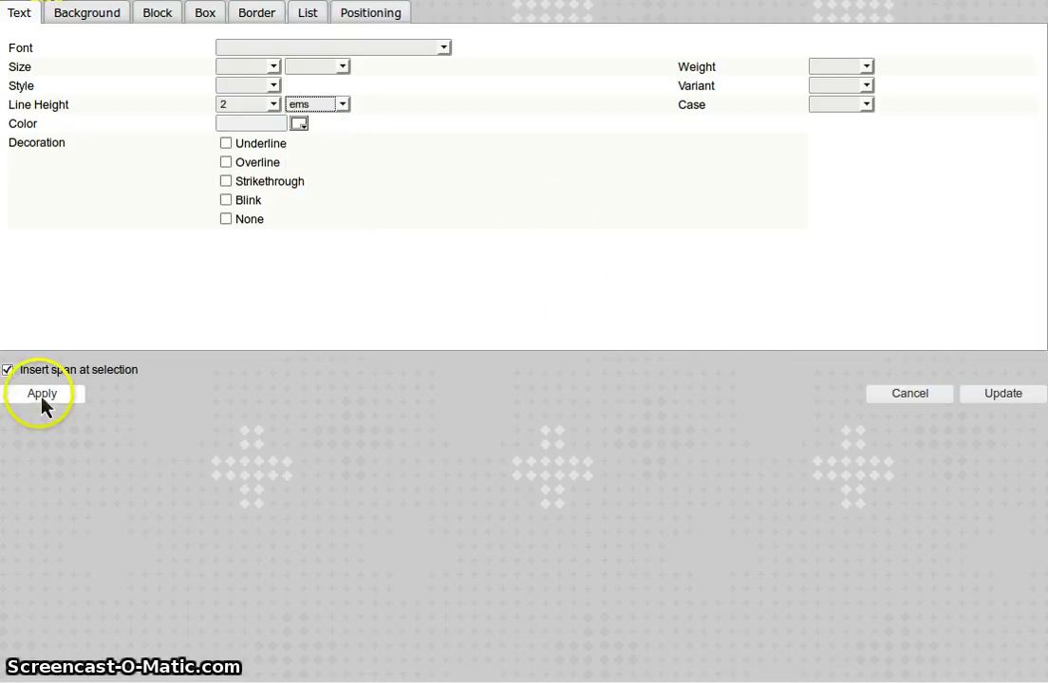
{"action": "left_click", "coordinate": [1003, 393]}
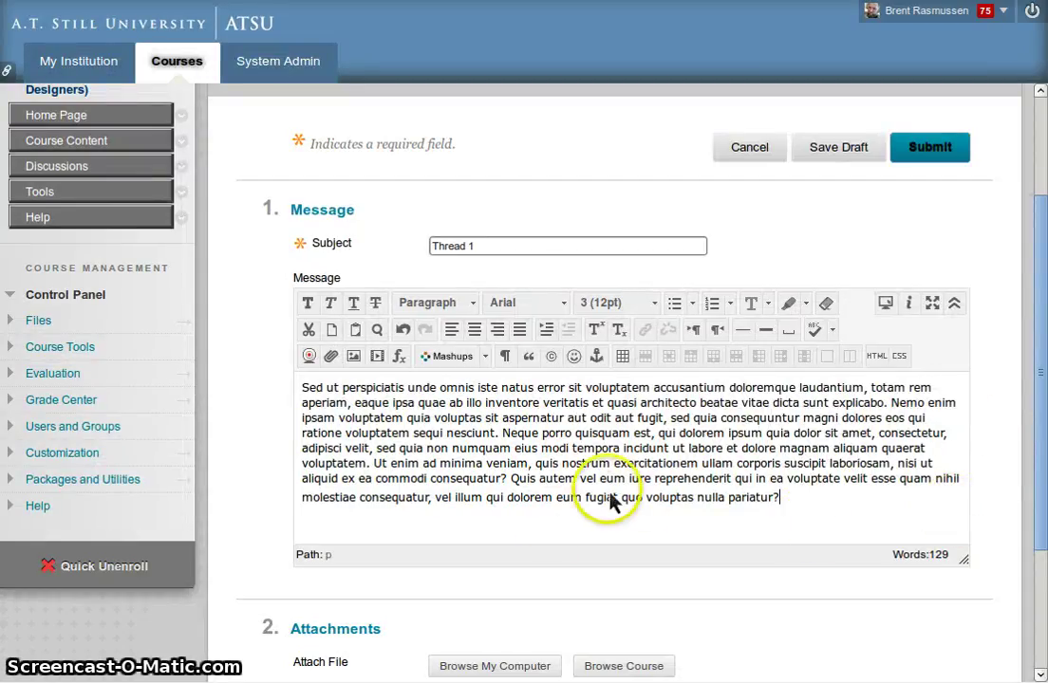
Step: Select the message's final lines and enter a custom line height value of 2
{"action": "left_click_drag", "start_coordinate": [802, 508], "coordinate": [288, 391]}
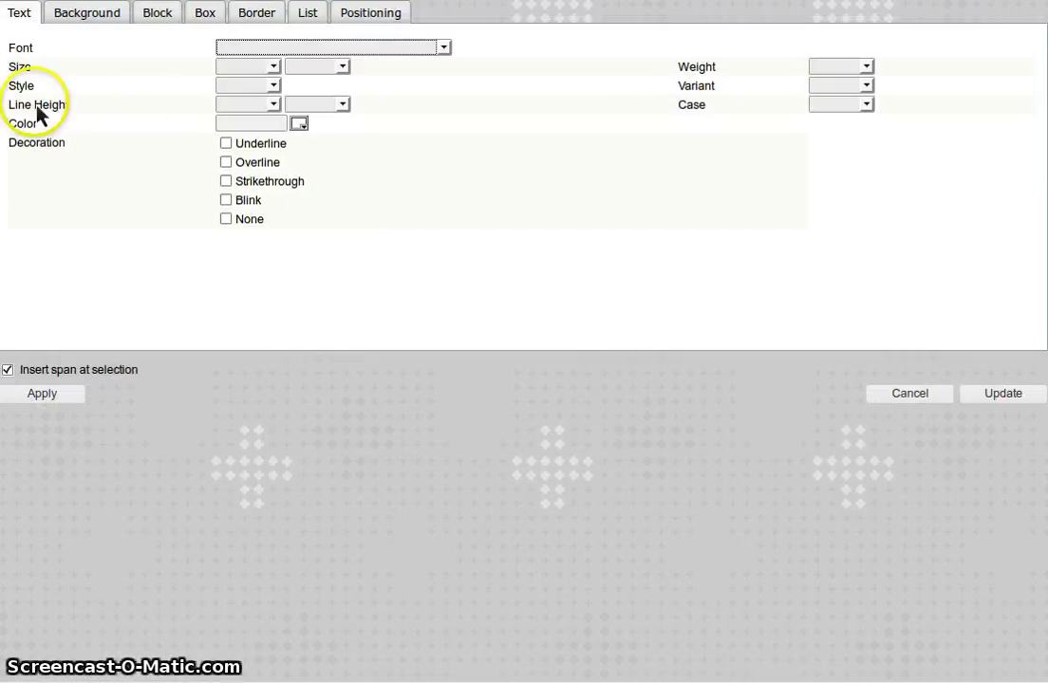
{"action": "left_click", "coordinate": [256, 106]}
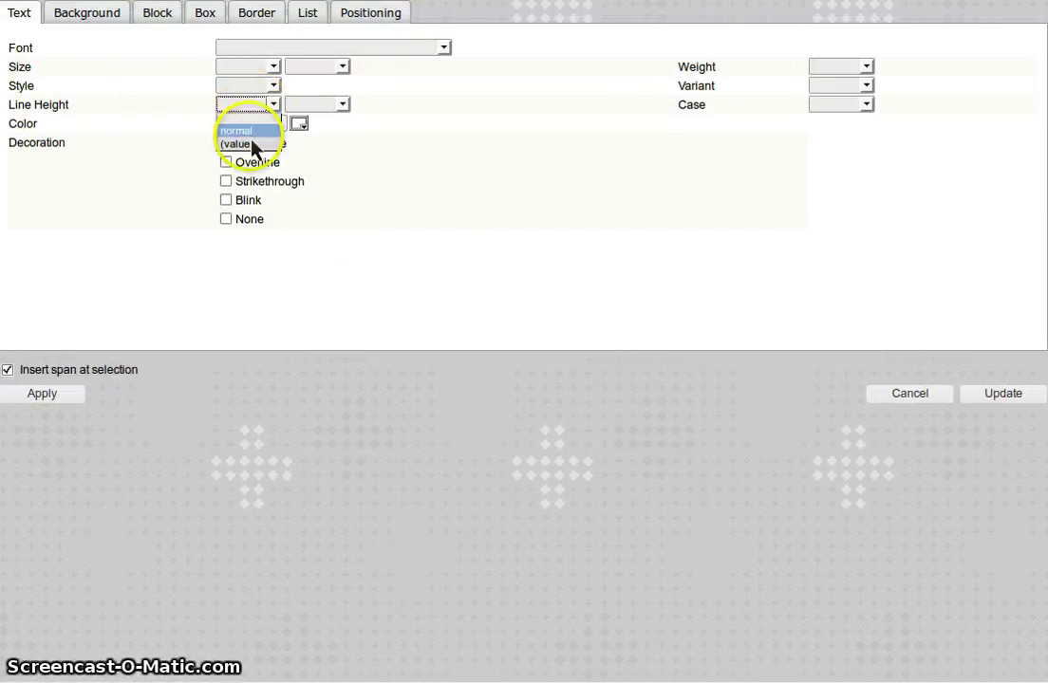
{"action": "left_click", "coordinate": [252, 145]}
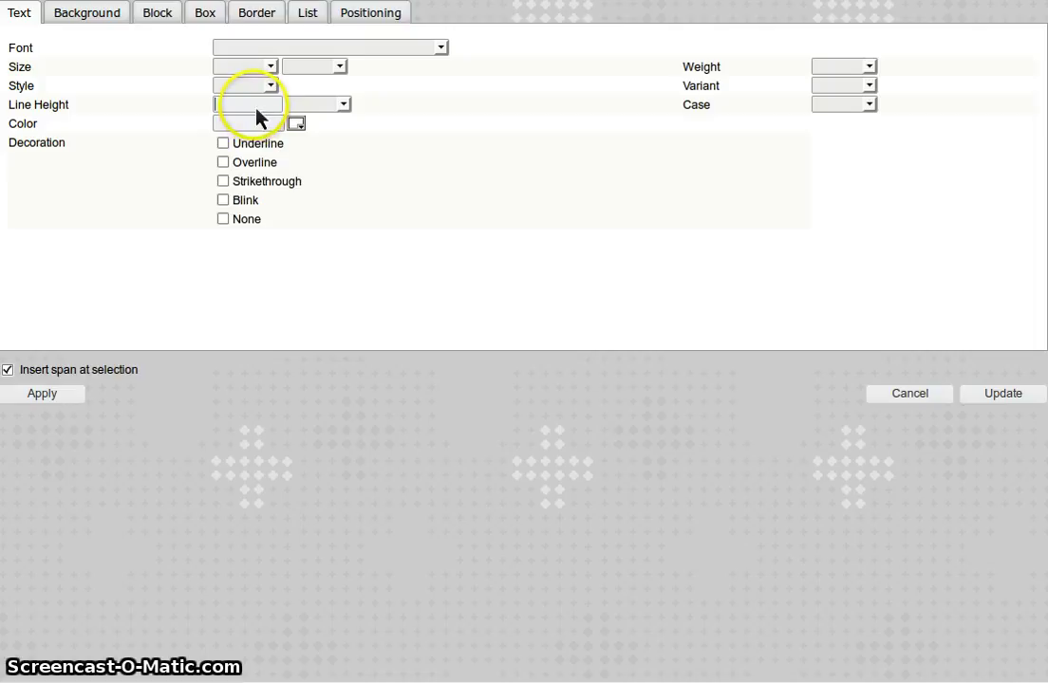
{"action": "type", "text": "2"}
{"action": "left_click", "coordinate": [322, 106]}
{"action": "left_click", "coordinate": [323, 216]}
Step: Close the style dialog, enlarge the editor, and select the whole message paragraph
{"action": "left_click", "coordinate": [914, 399]}
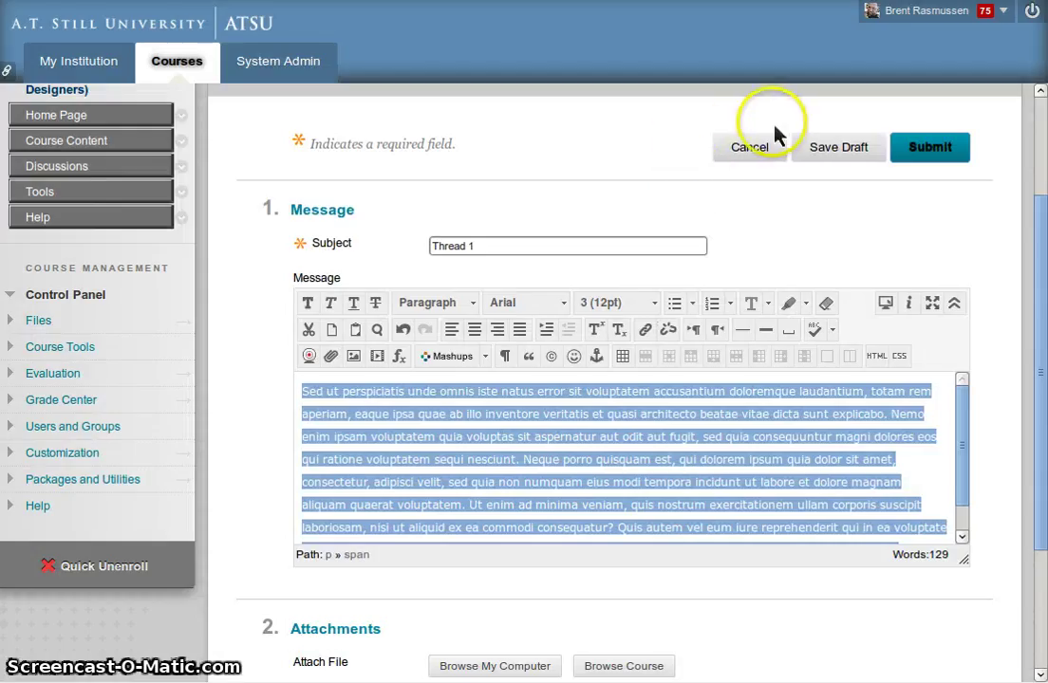
{"action": "left_click", "coordinate": [1008, 370]}
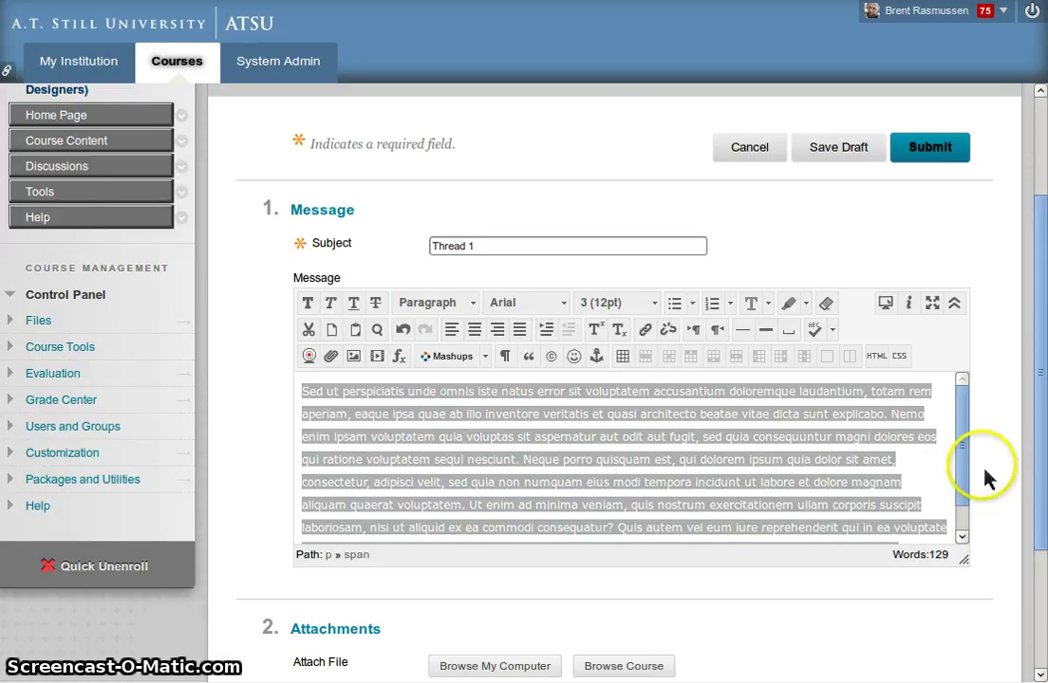
{"action": "left_click", "coordinate": [943, 505]}
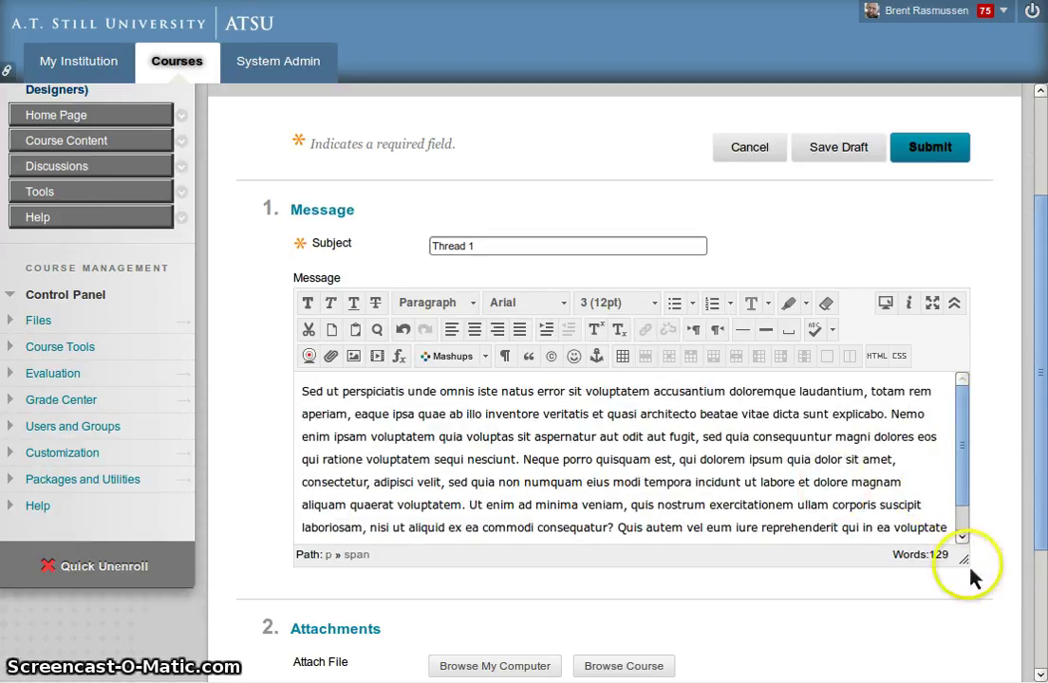
{"action": "left_click_drag", "start_coordinate": [964, 573], "coordinate": [974, 596]}
{"action": "key", "text": "ctrl+a"}
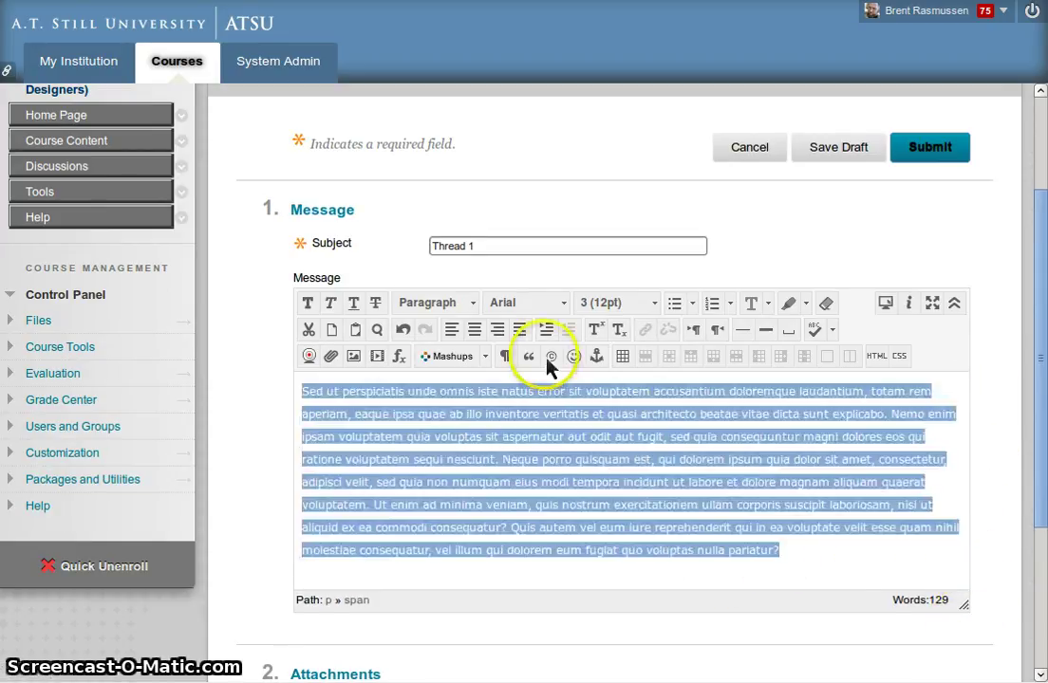
{"action": "left_click", "coordinate": [882, 482]}
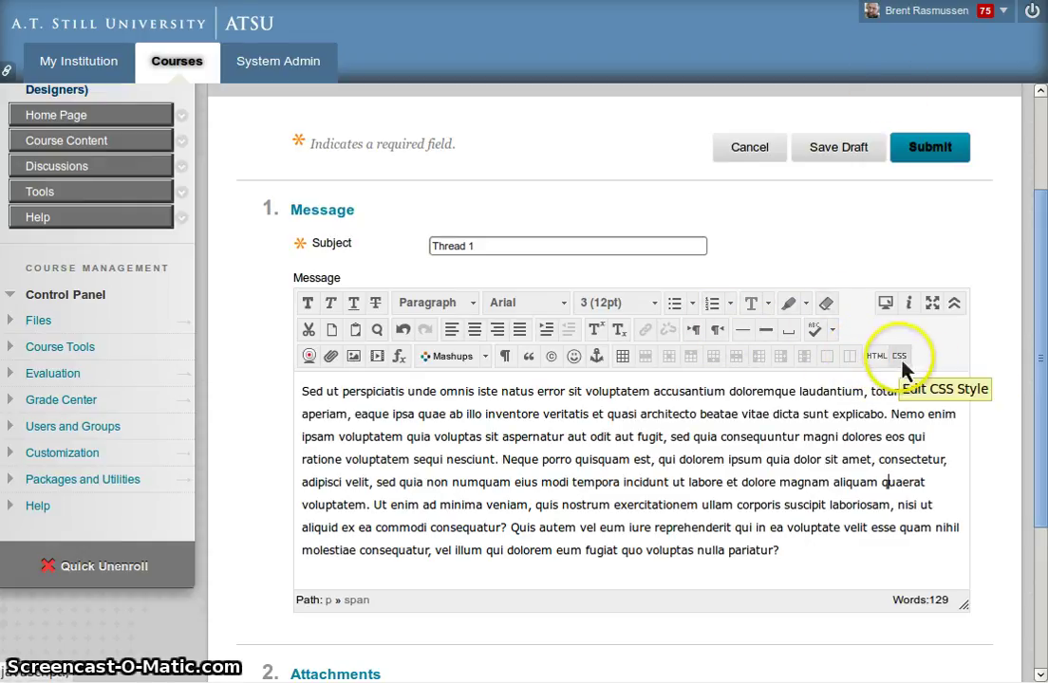
{"action": "left_click_drag", "start_coordinate": [797, 552], "coordinate": [294, 356]}
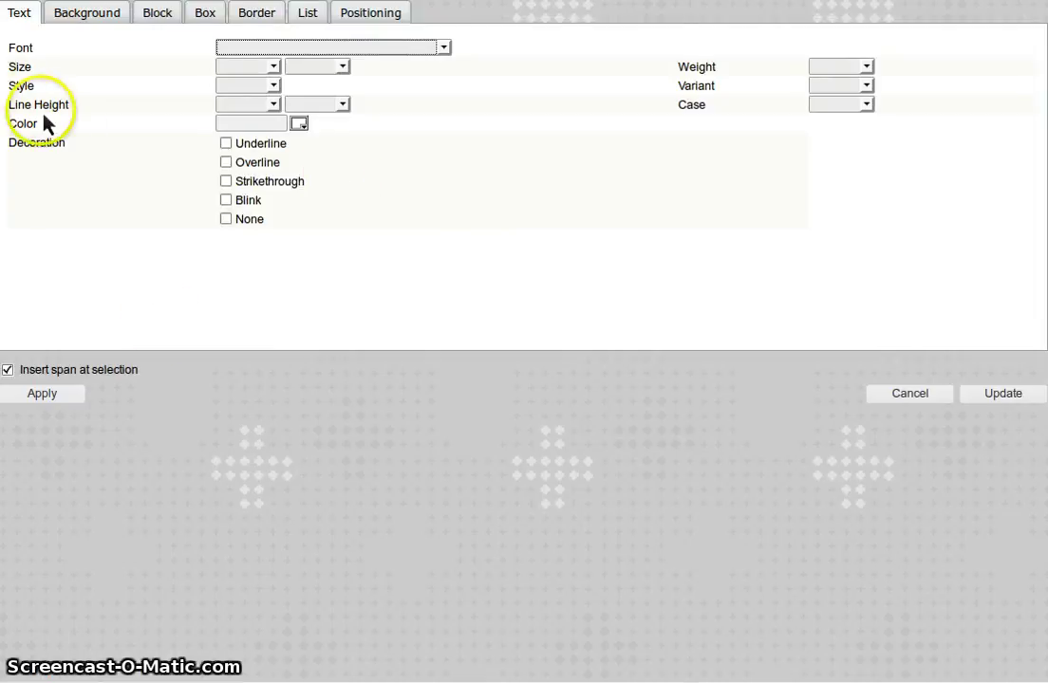
Step: Apply a 2 ems line height to the entire selected paragraph
{"action": "left_click", "coordinate": [254, 104]}
{"action": "left_click", "coordinate": [243, 144]}
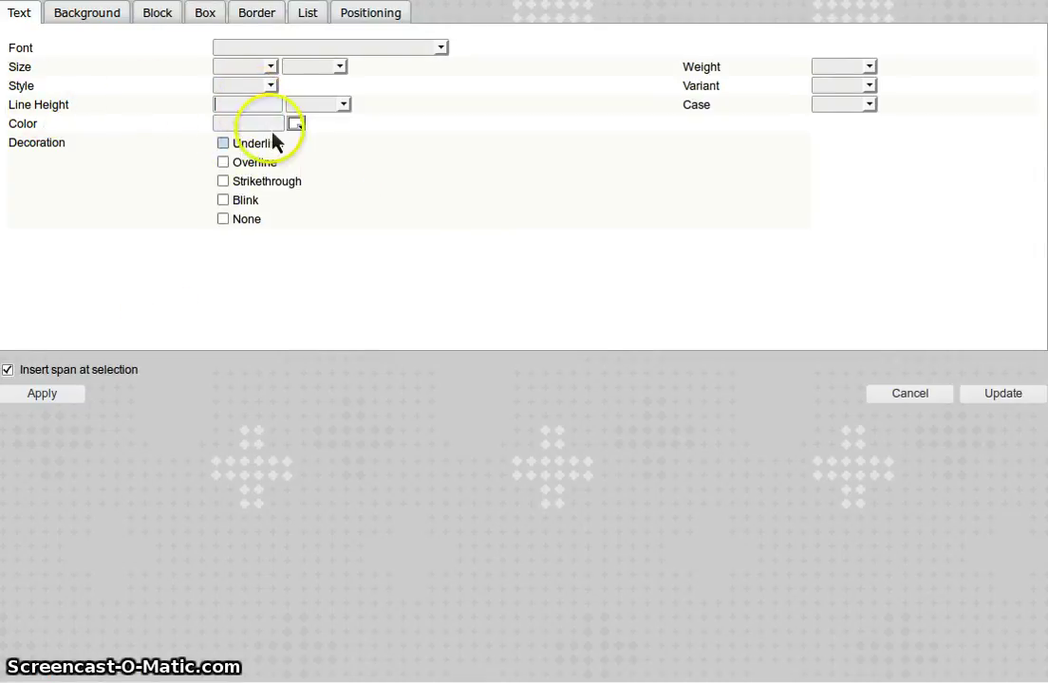
{"action": "type", "text": "2"}
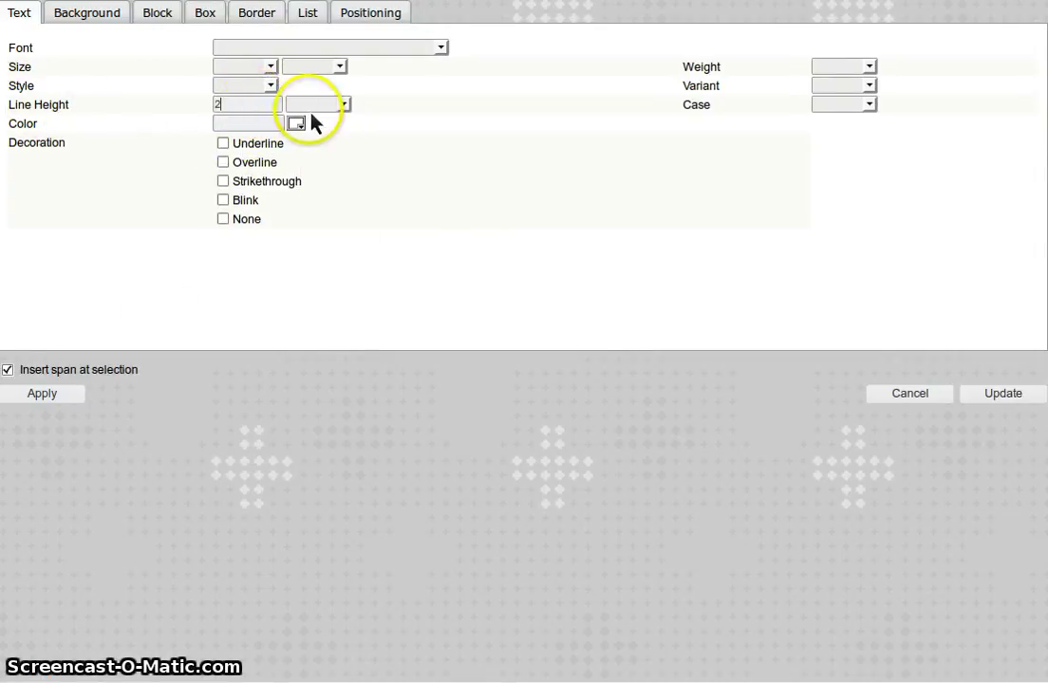
{"action": "left_click", "coordinate": [302, 106]}
{"action": "left_click", "coordinate": [303, 210]}
{"action": "left_click", "coordinate": [1006, 395]}
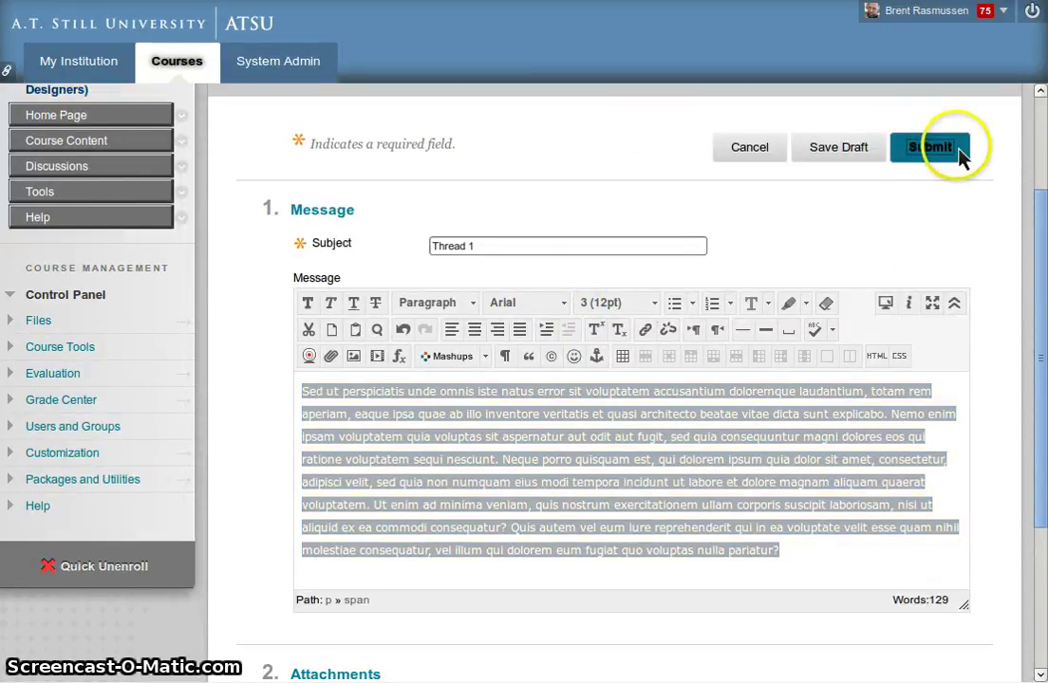
Step: Submit the thread, then open Thread 1 in Forum 1 to view the double-spaced paragraph
{"action": "left_click", "coordinate": [963, 156]}
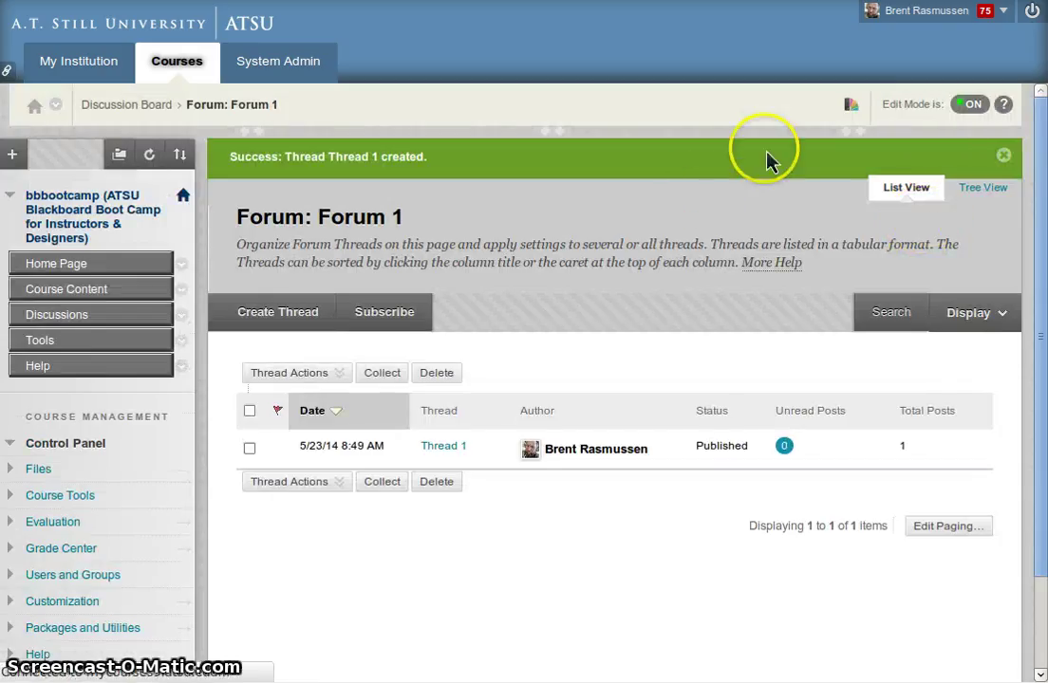
{"action": "left_click", "coordinate": [445, 448]}
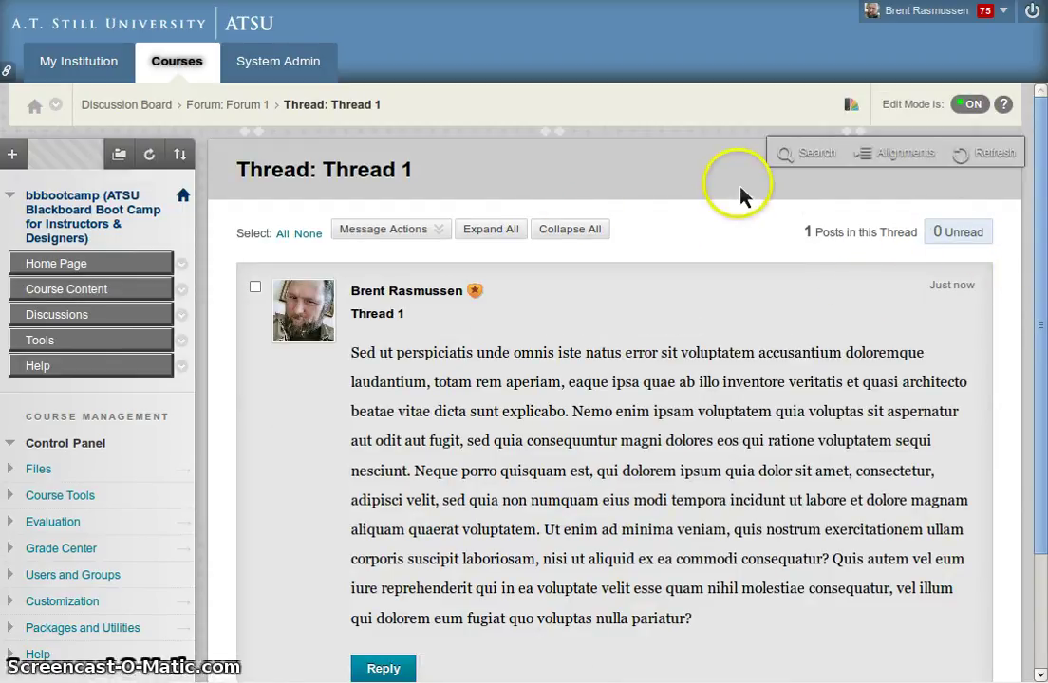
{"action": "mouse_move", "coordinate": [690, 422]}
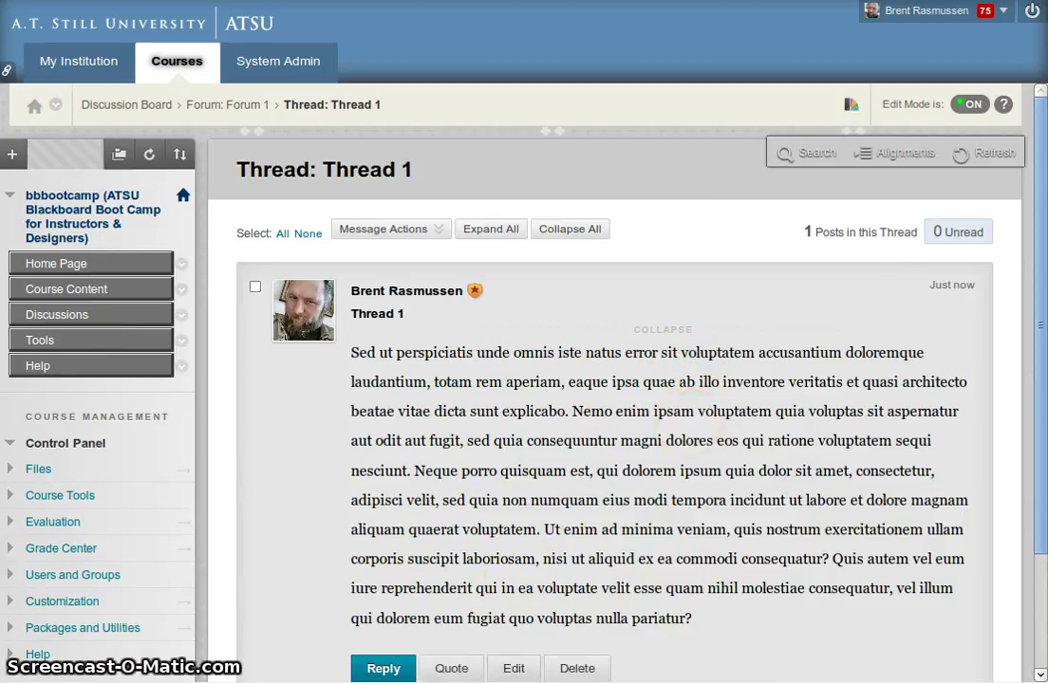